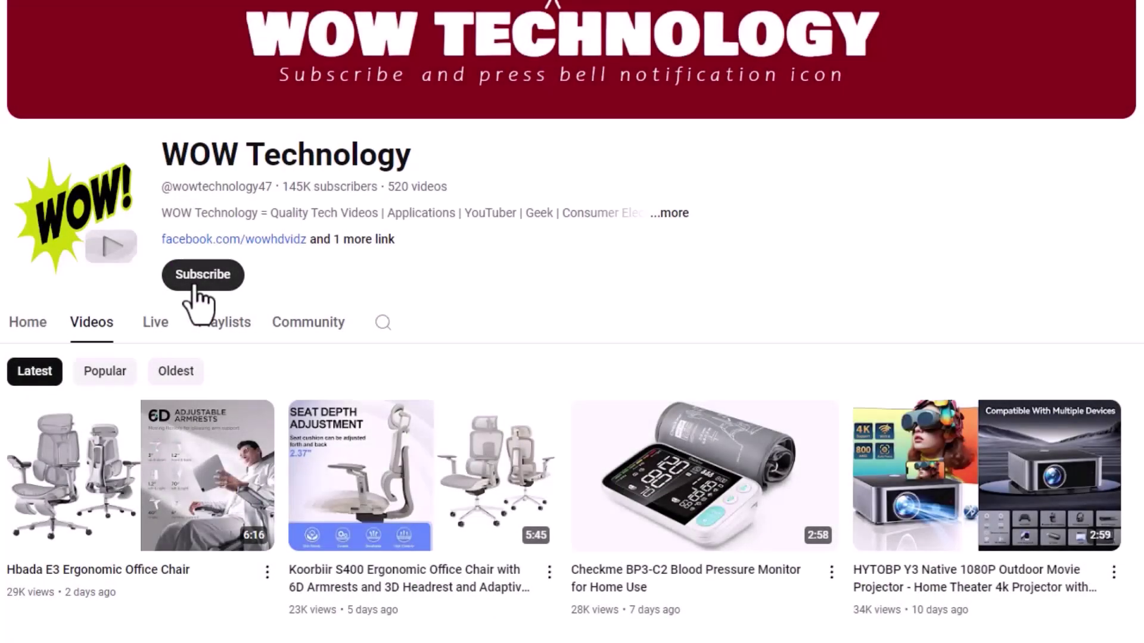
# - Subscribe to WOW Technology with the bell set to All, then start VideoProc's free download
pyautogui.click(199, 275)
pyautogui.click(180, 274)
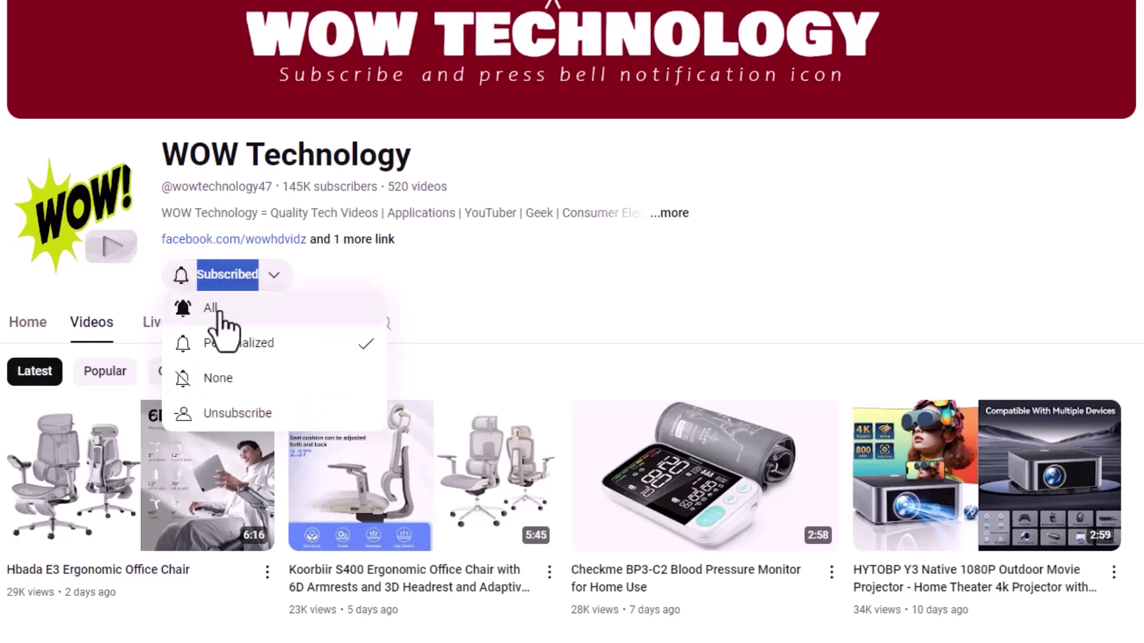
pyautogui.click(220, 312)
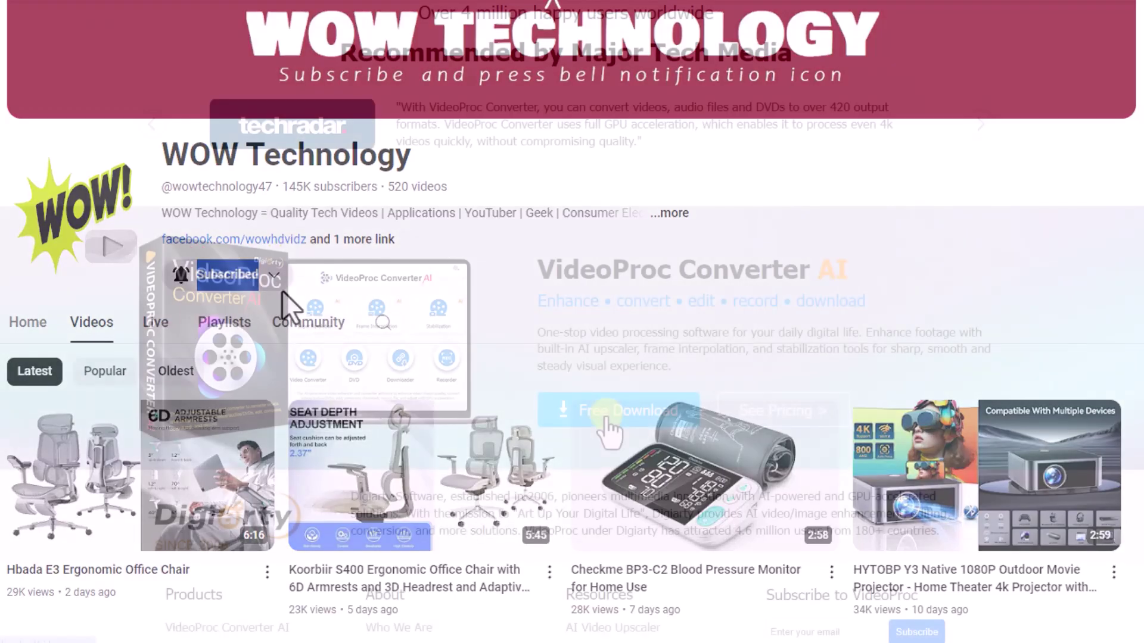
pyautogui.click(605, 417)
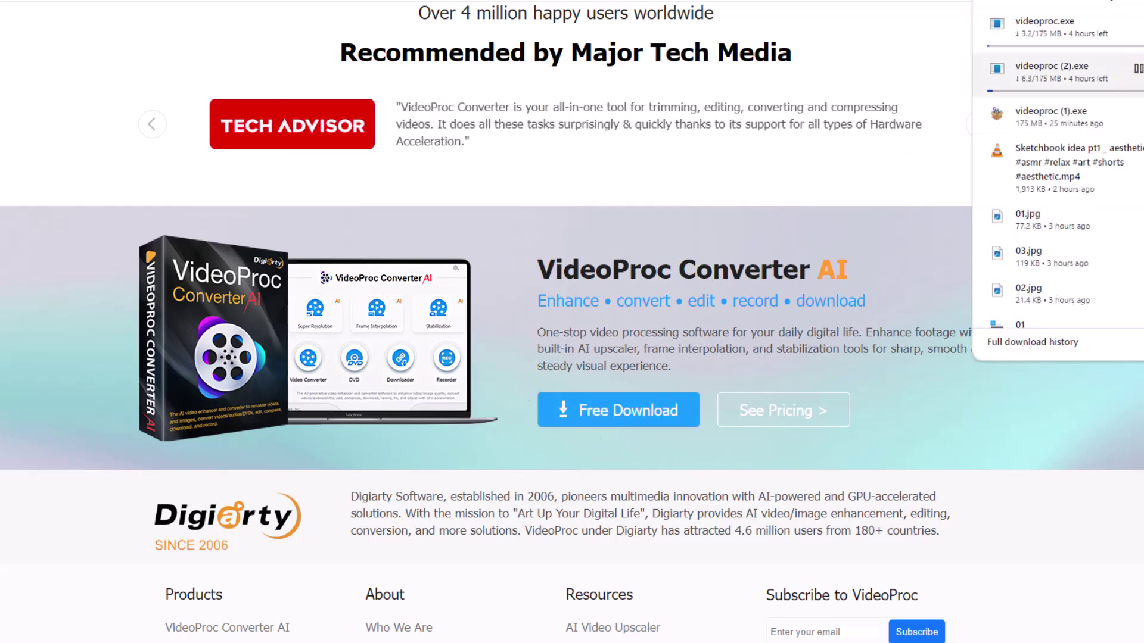
# - Cancel the duplicate videoproc (2).exe download and start installing VideoProc Converter AI
pyautogui.click(1141, 69)
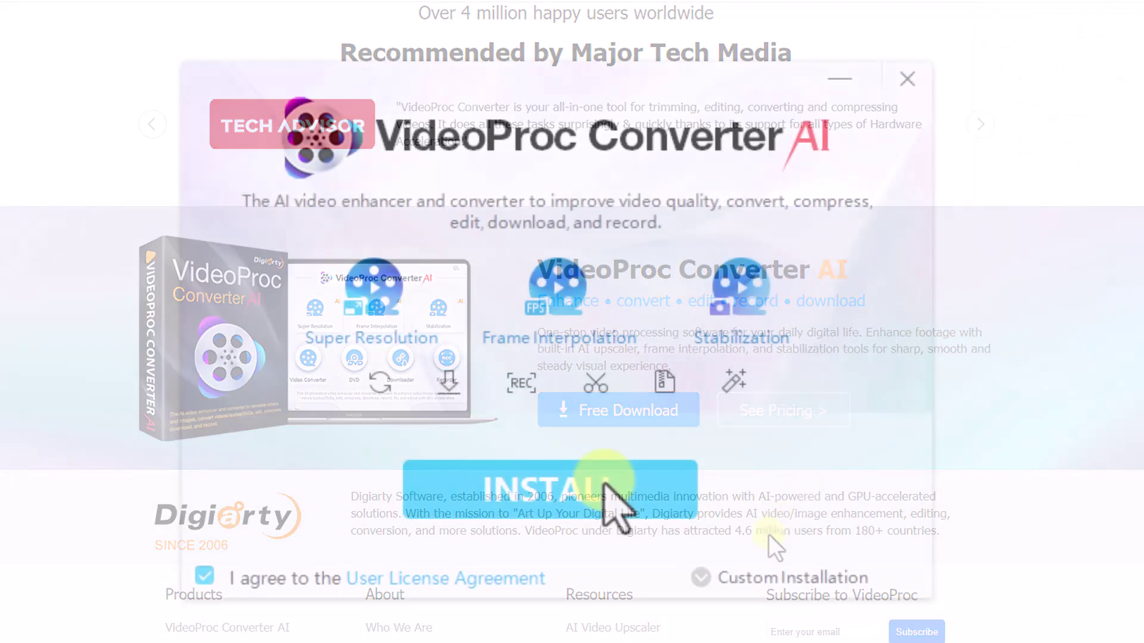
pyautogui.click(613, 504)
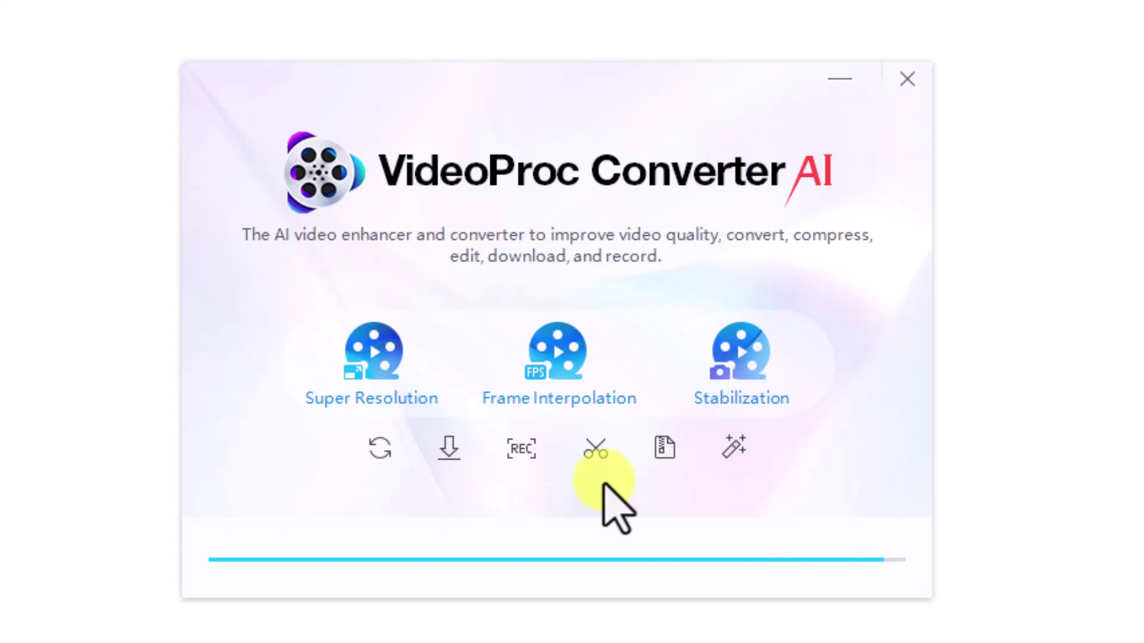
# - Launch the installed VideoProc Converter AI and bring up its Register window
pyautogui.click(603, 471)
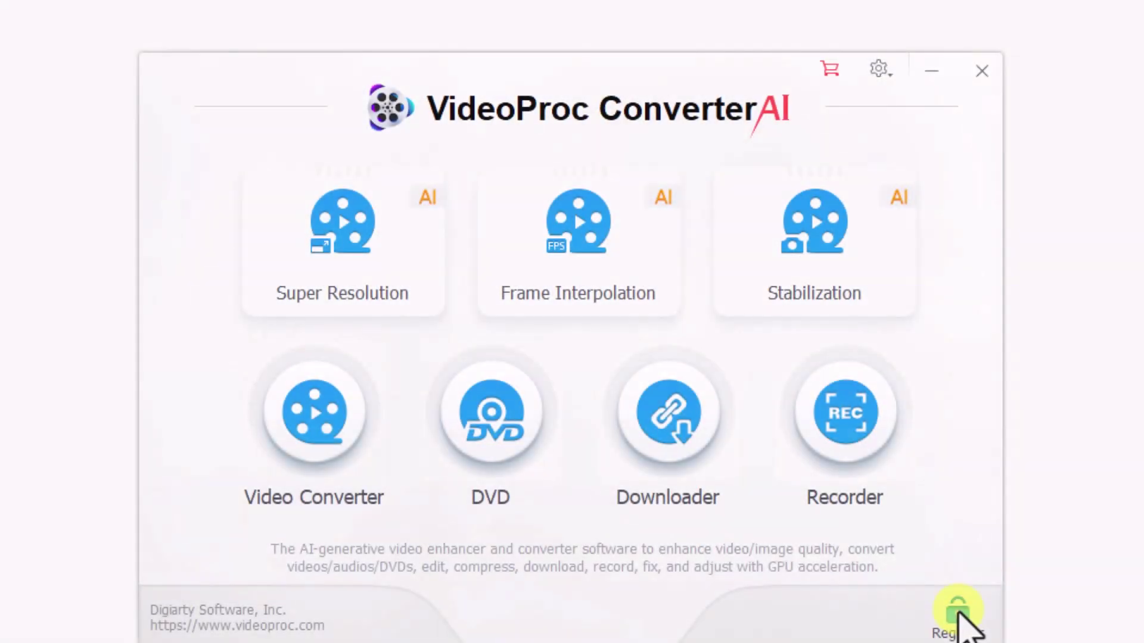
pyautogui.click(959, 613)
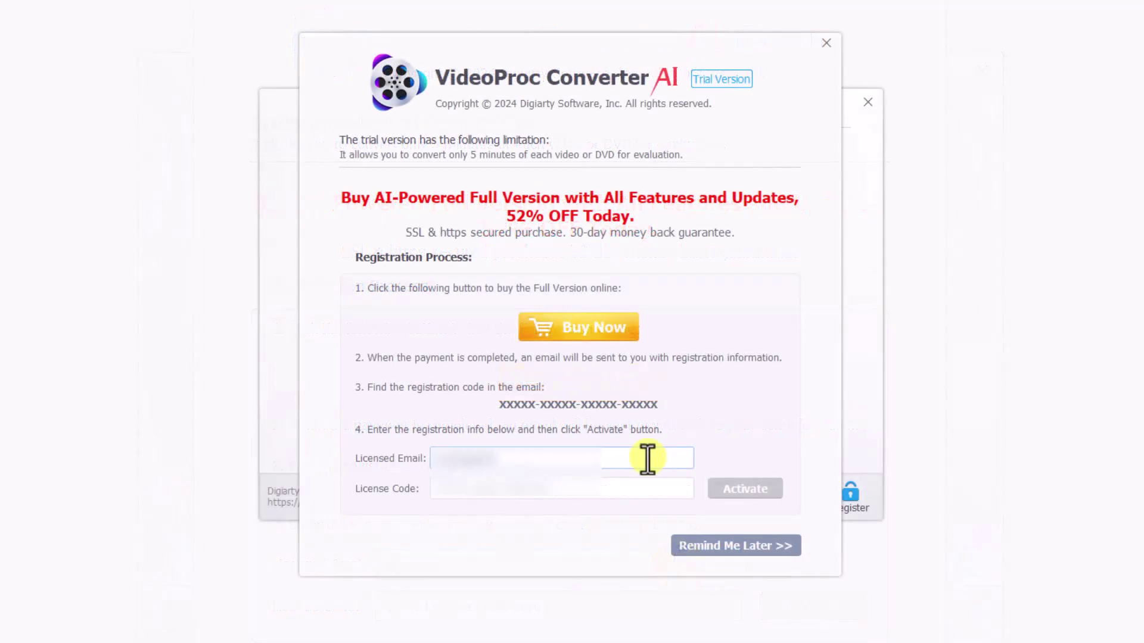
# - Enter the licensed email, paste the licence code and activate the full version
pyautogui.write('@gmail')
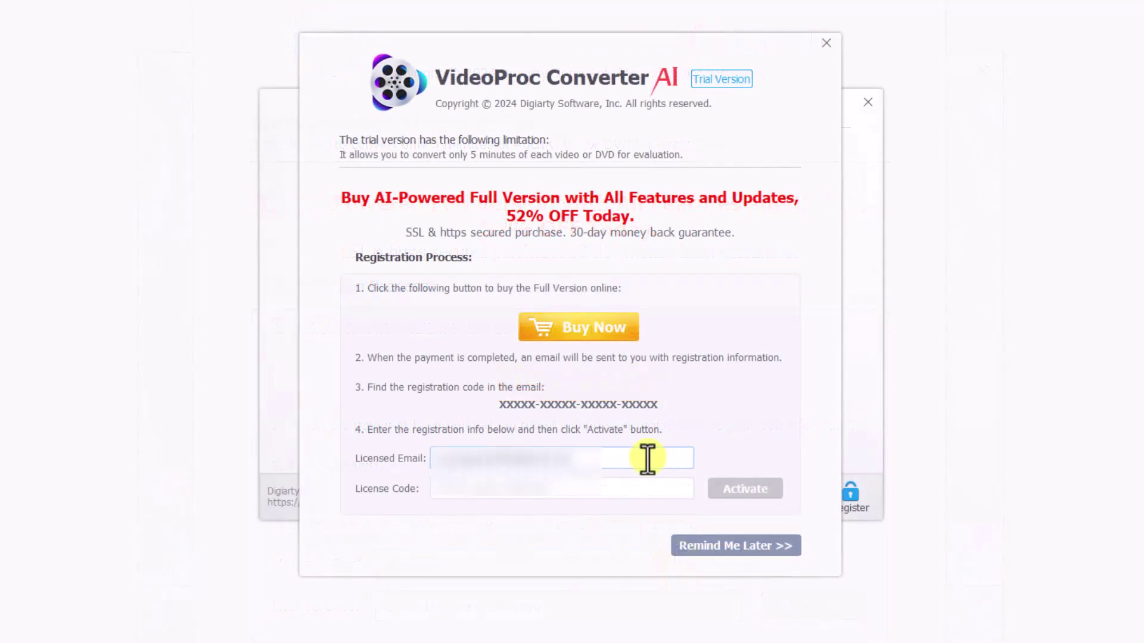
pyautogui.click(607, 490)
pyautogui.hotkey('ctrl', 'v')
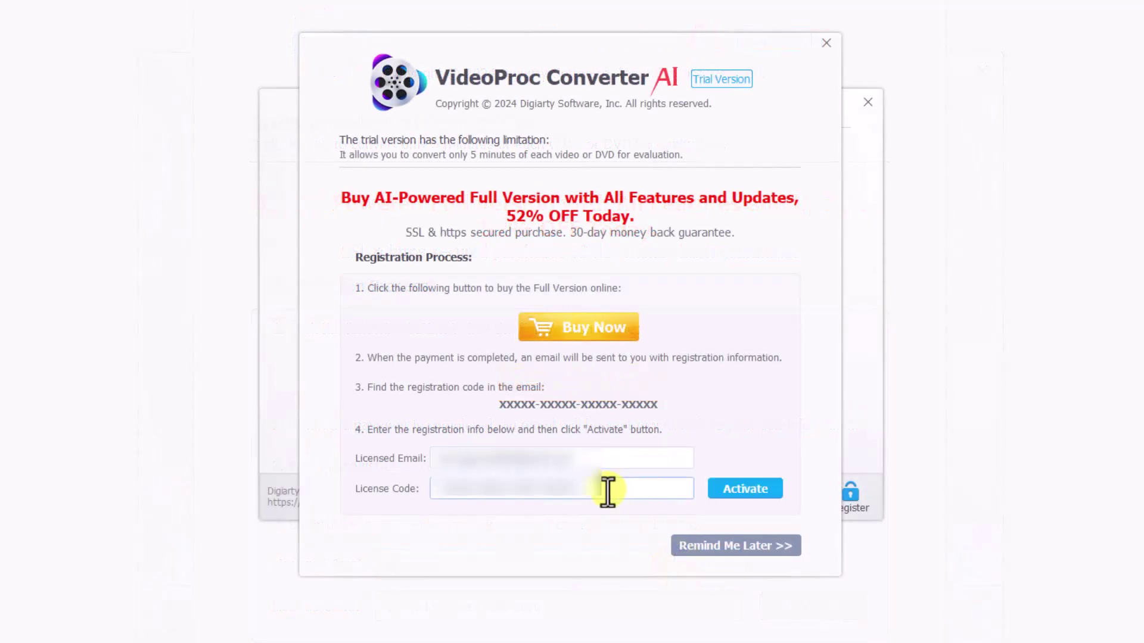
pyautogui.click(729, 487)
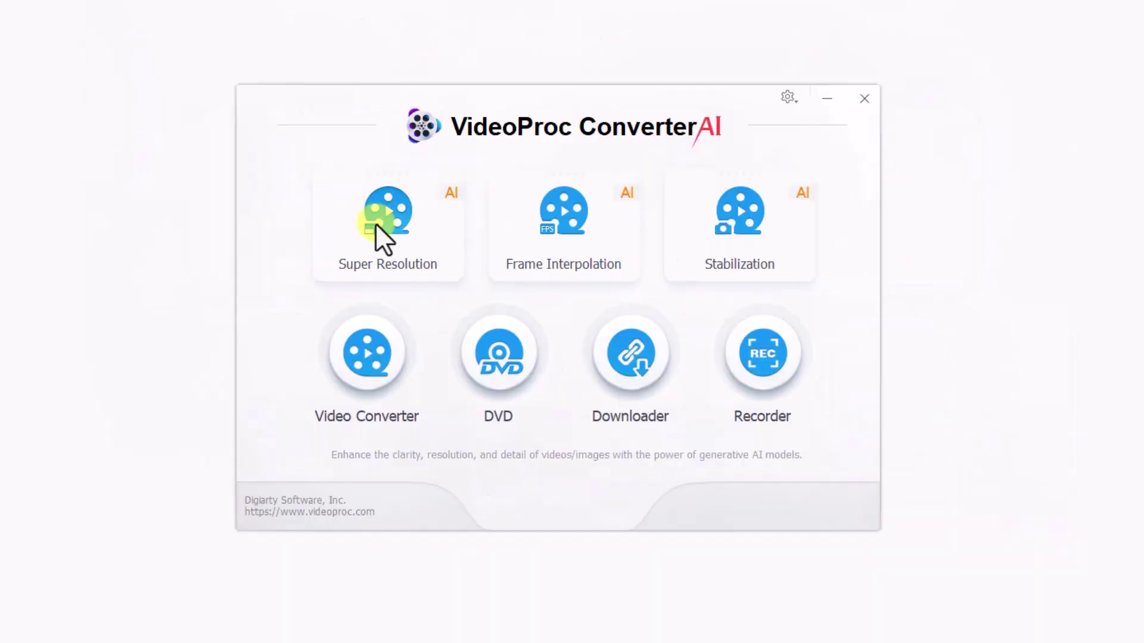
# - Open the Super Resolution tile from the VideoProc Converter AI launcher
pyautogui.click(375, 223)
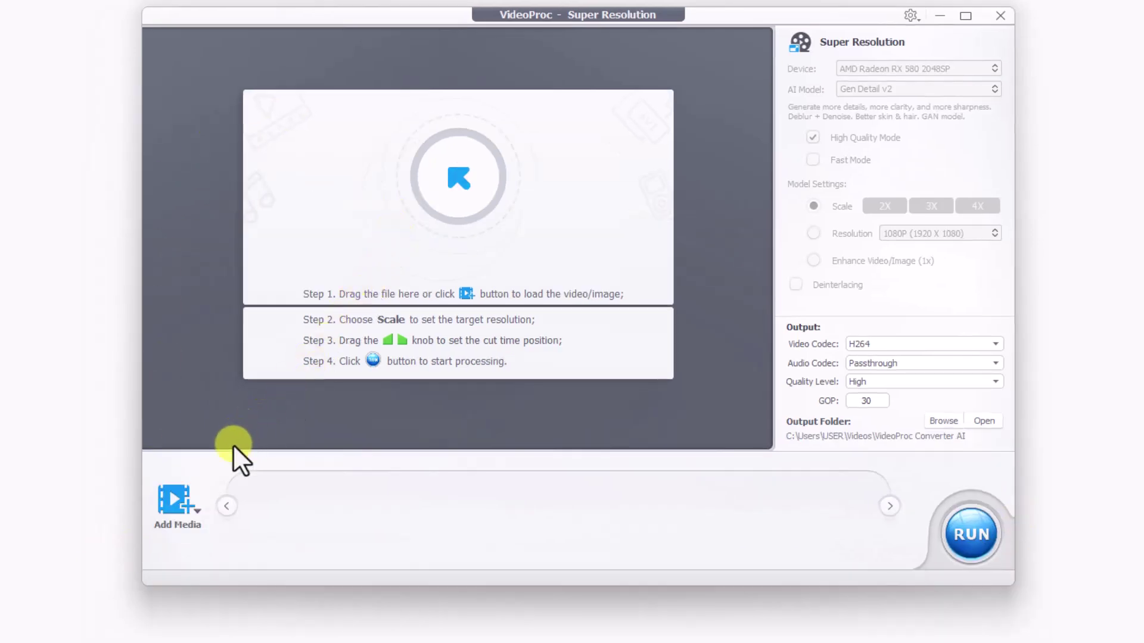
# - Load the sample image 03.jpg and preview it at 3X and 4X scale
pyautogui.click(170, 503)
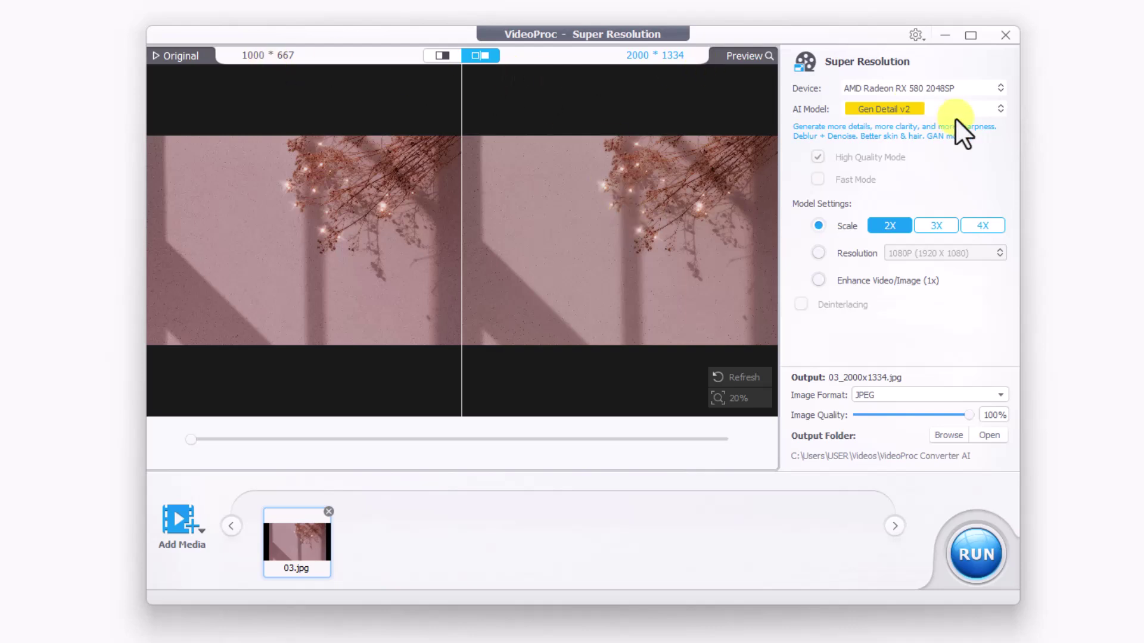
pyautogui.click(935, 226)
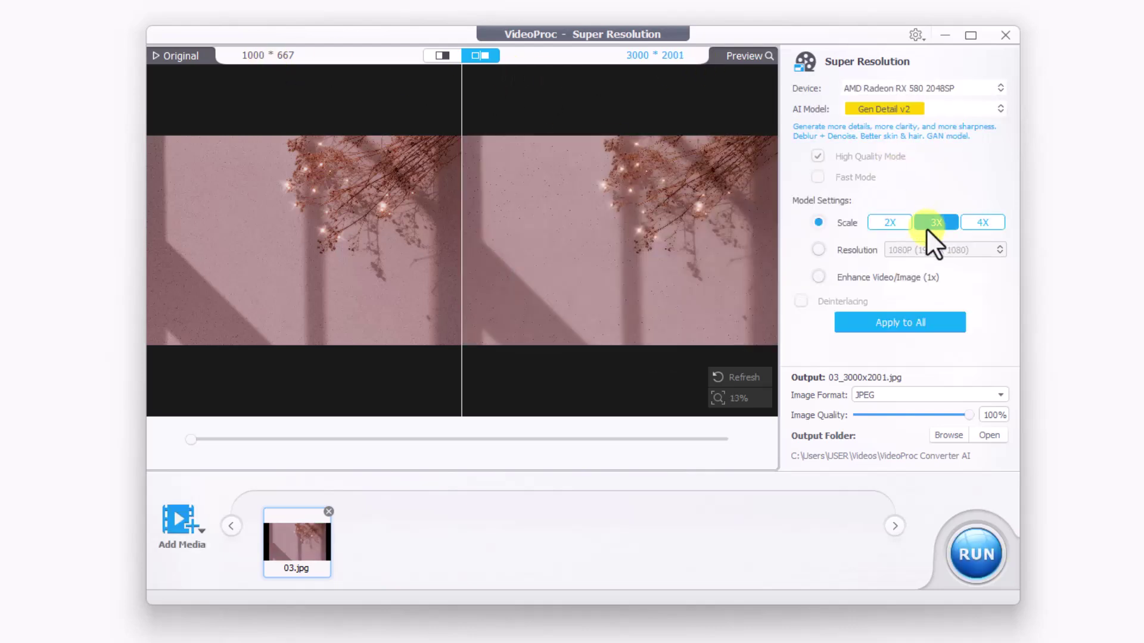
pyautogui.click(979, 223)
# - Set the target resolution to 4K (3840 X 2160) and export the upscaled image
pyautogui.click(818, 250)
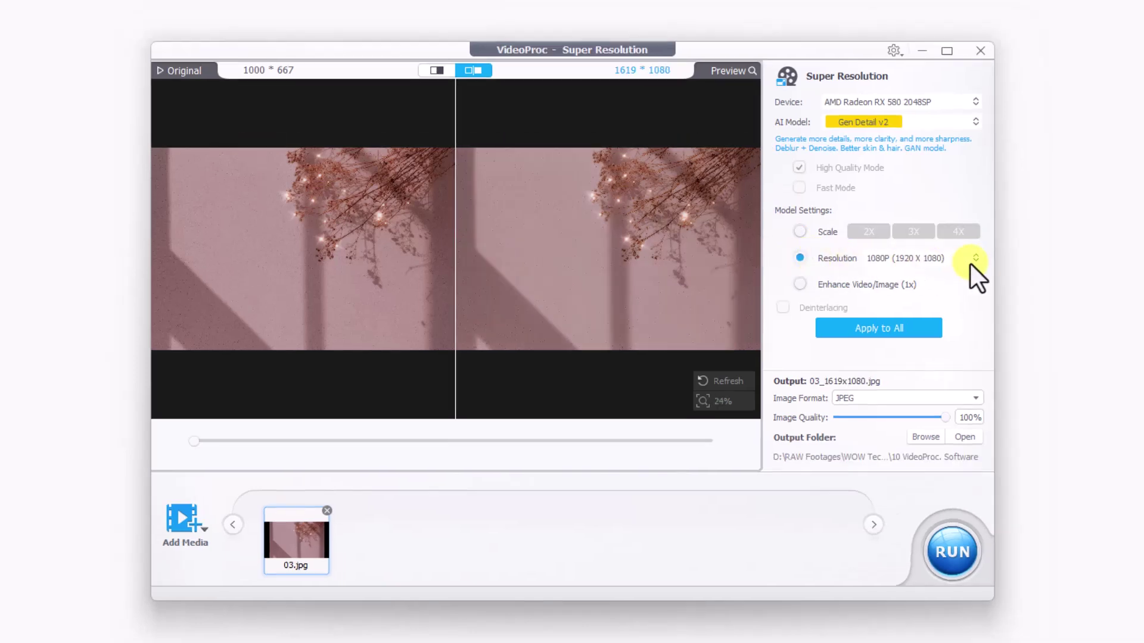
pyautogui.click(974, 260)
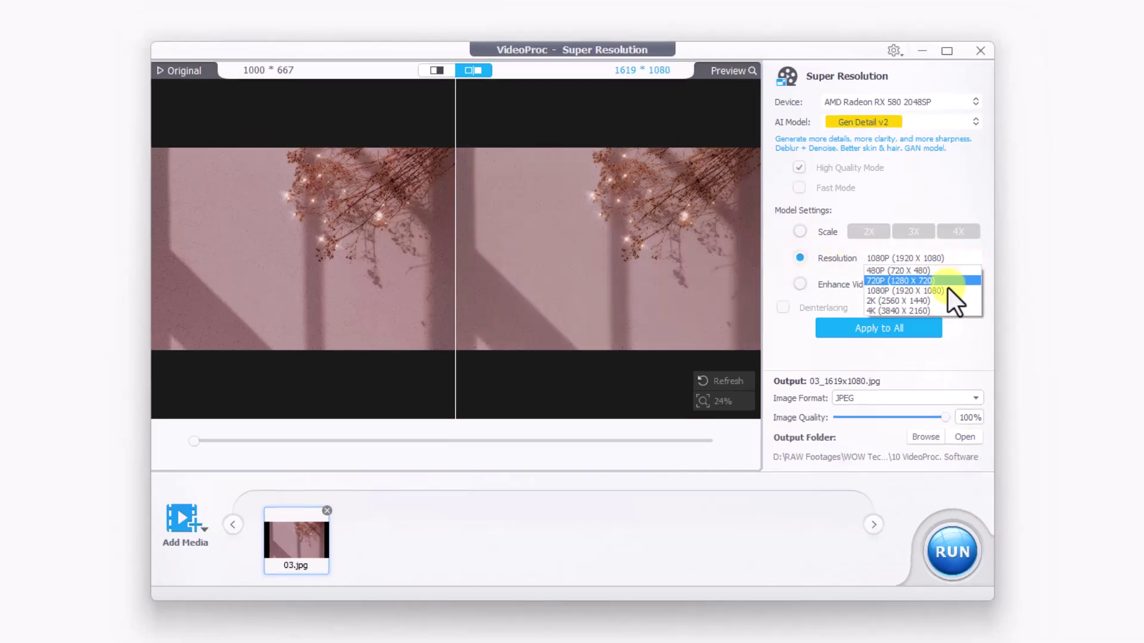
pyautogui.click(940, 313)
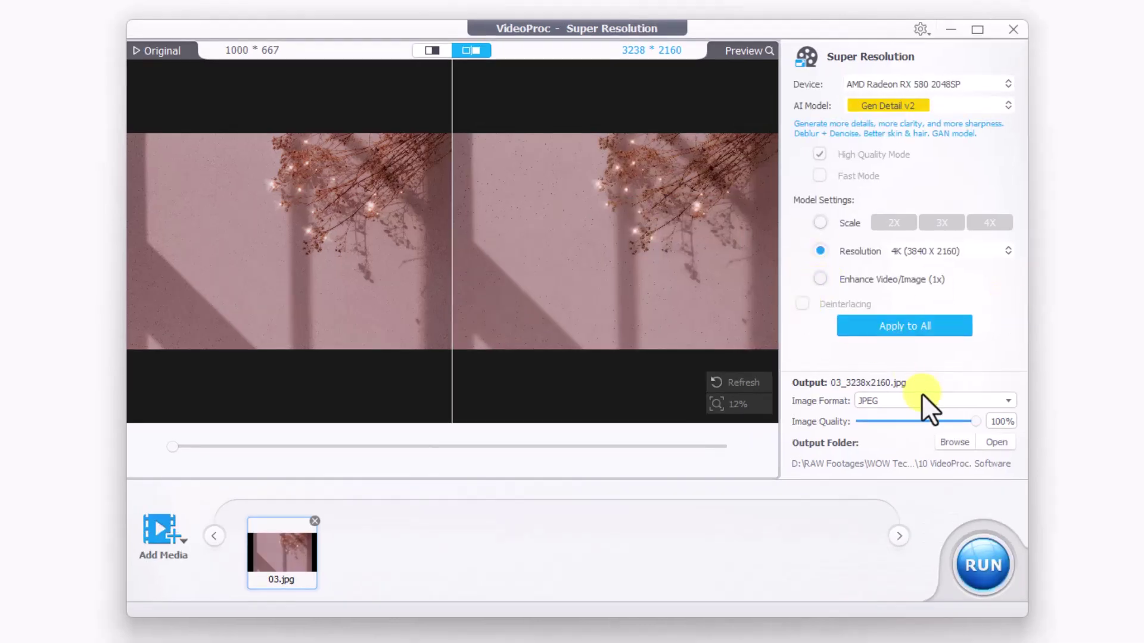
pyautogui.click(999, 565)
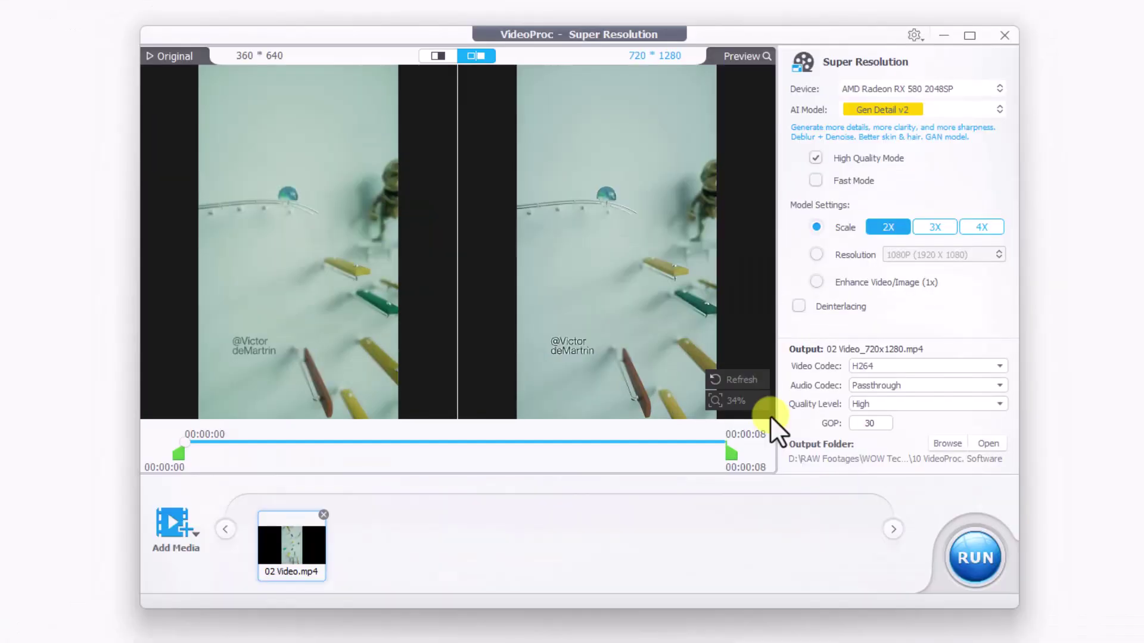
# - Preview 02 Video at 3X and 4X, then set 4K (3840 X 2160) resolution and export it
pyautogui.click(940, 229)
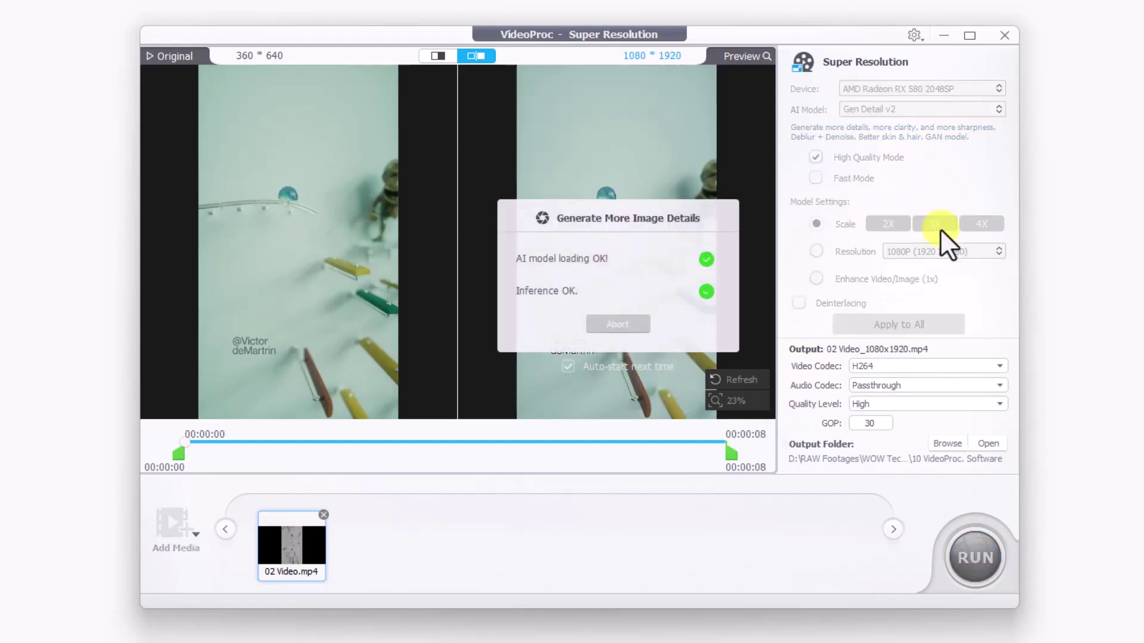
pyautogui.click(976, 221)
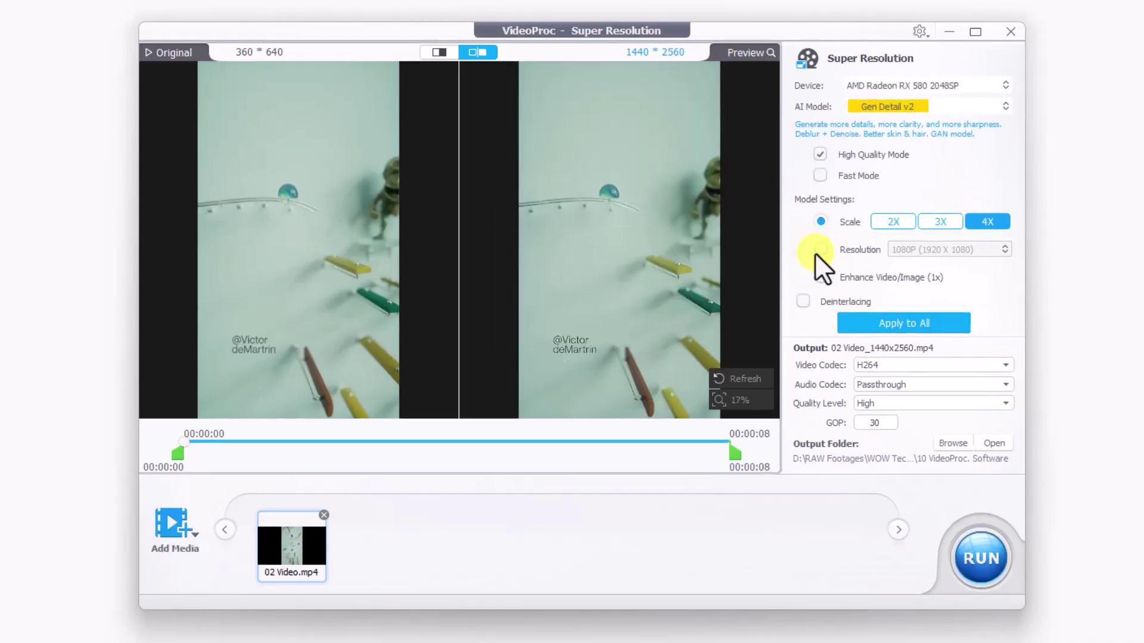
pyautogui.click(817, 250)
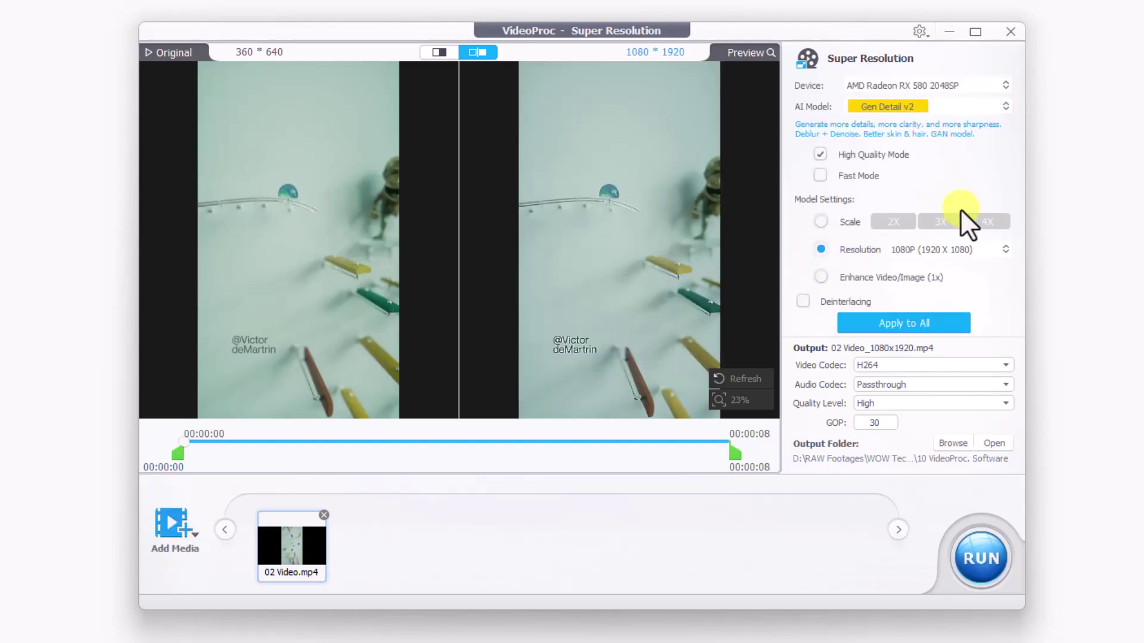
pyautogui.click(1004, 250)
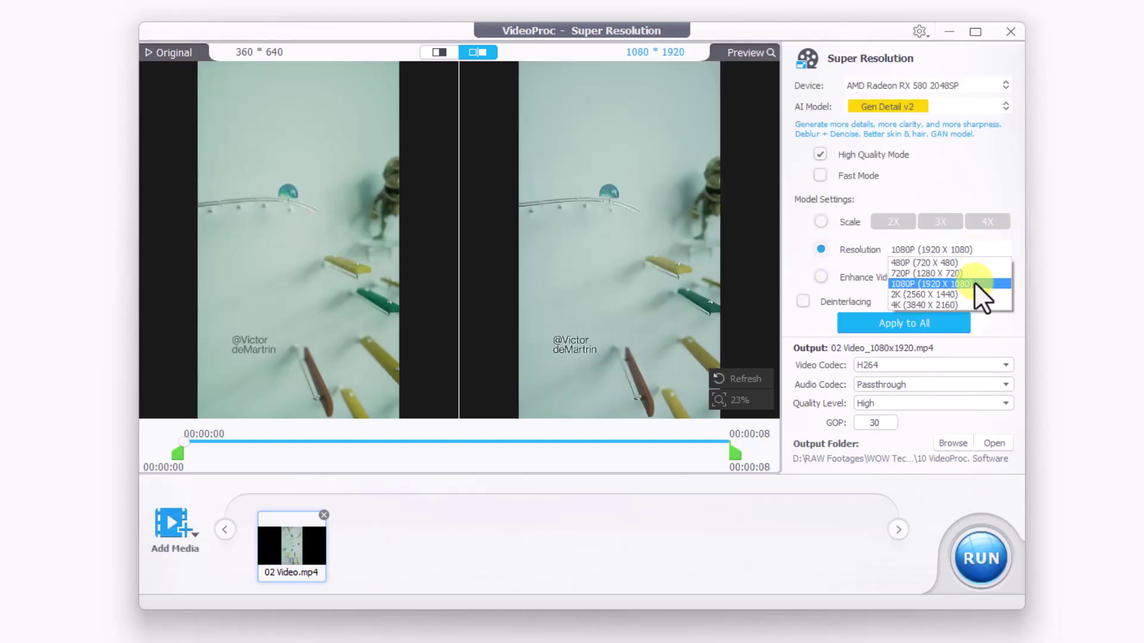
pyautogui.click(974, 305)
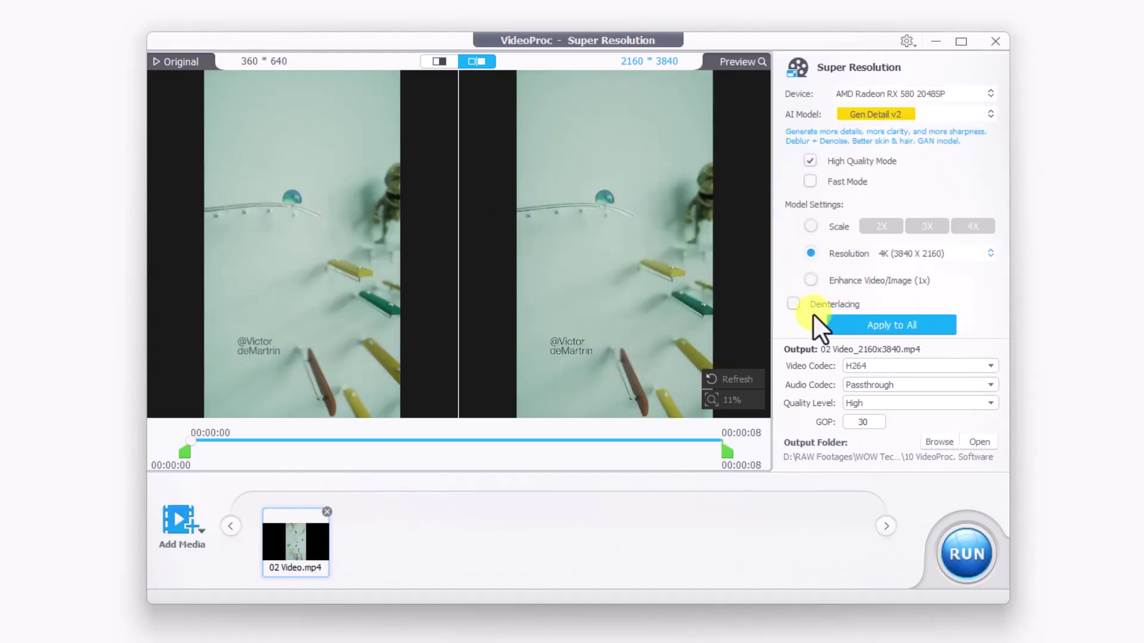
pyautogui.click(966, 554)
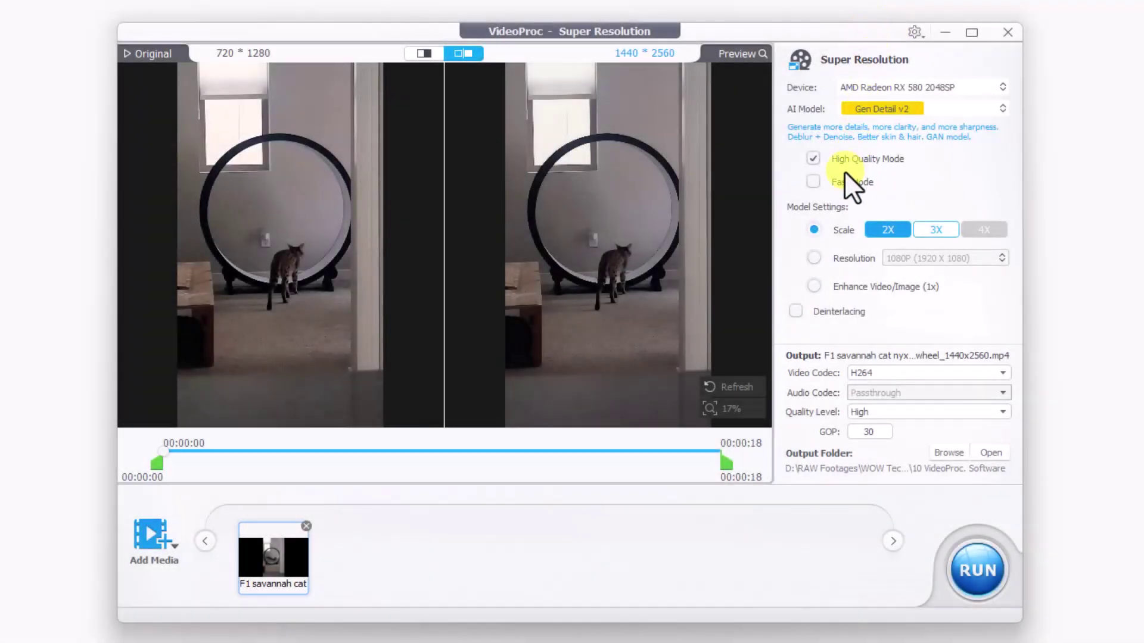
# - Export the cat video at 4K (3840 X 2160) in Fast Mode, then subscribe to WOW Technology with all notifications
pyautogui.click(813, 181)
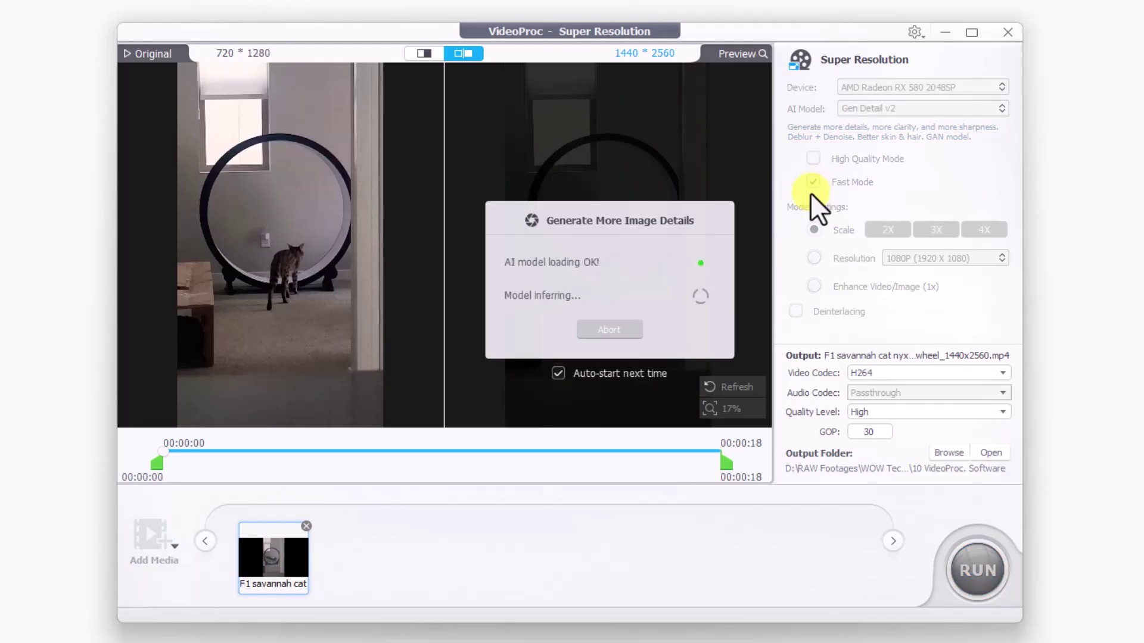
pyautogui.click(934, 228)
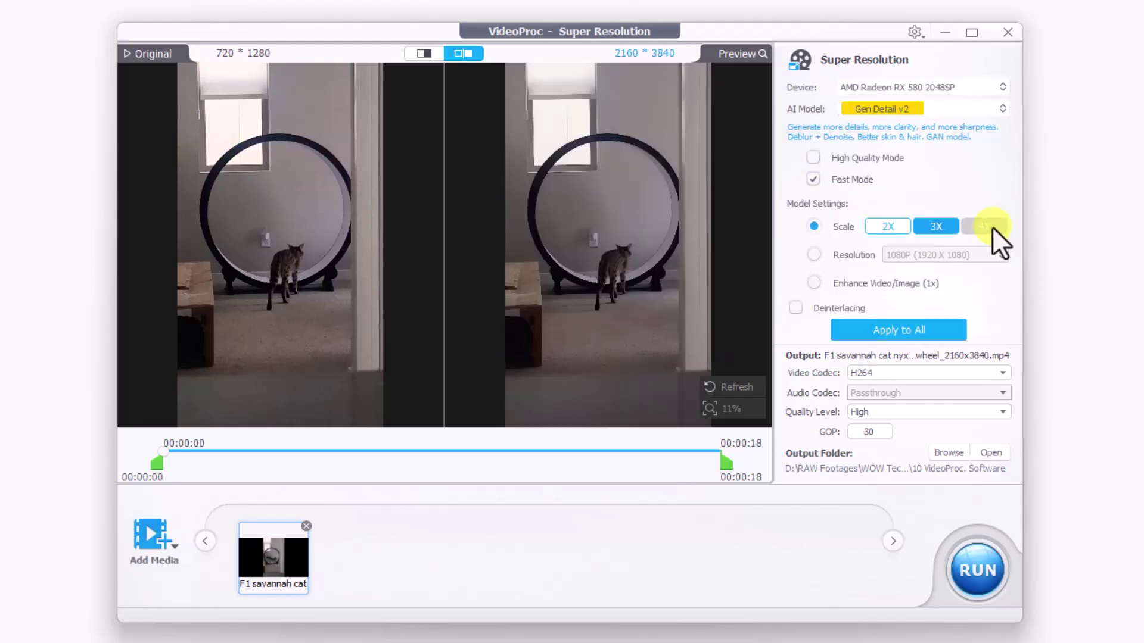
pyautogui.click(813, 257)
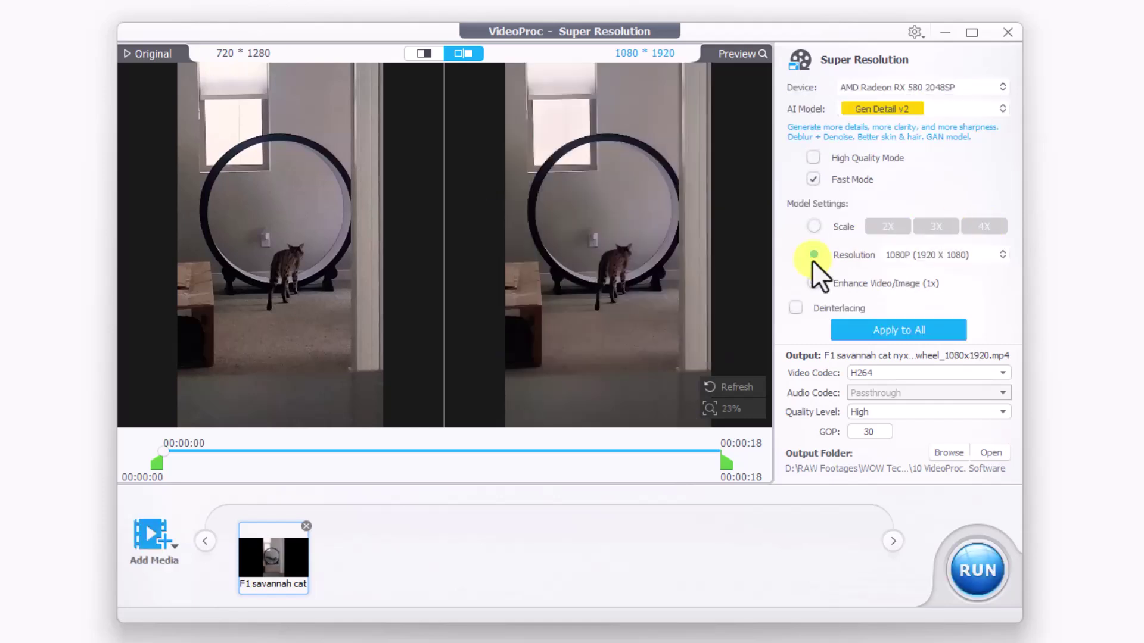
pyautogui.click(1003, 255)
pyautogui.click(968, 315)
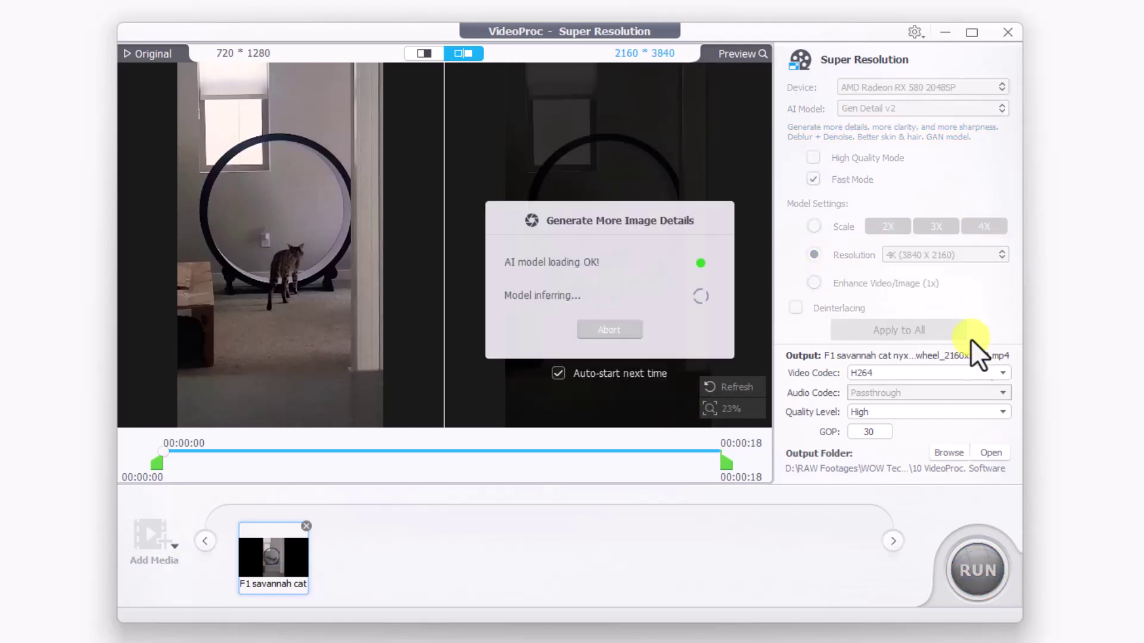
pyautogui.click(986, 566)
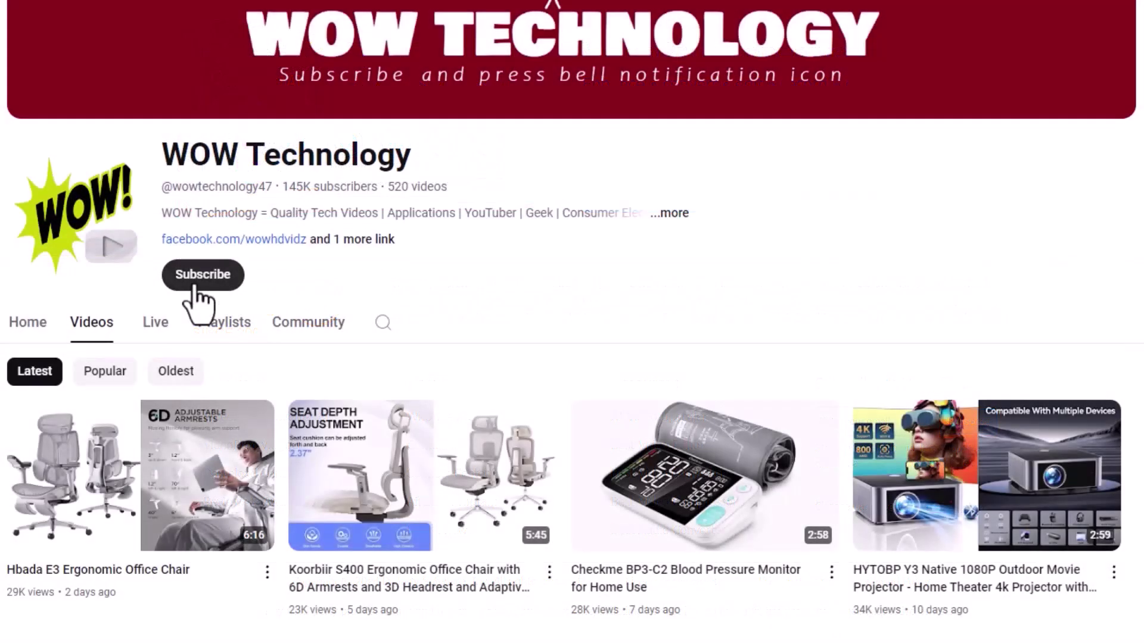
pyautogui.doubleClick(195, 286)
pyautogui.click(182, 275)
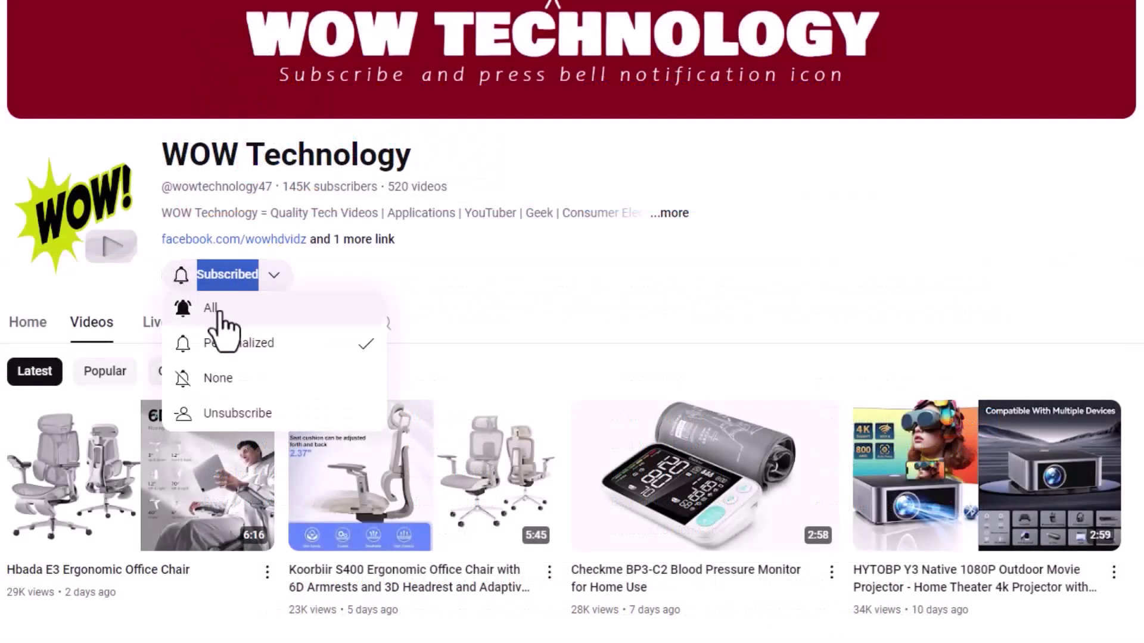